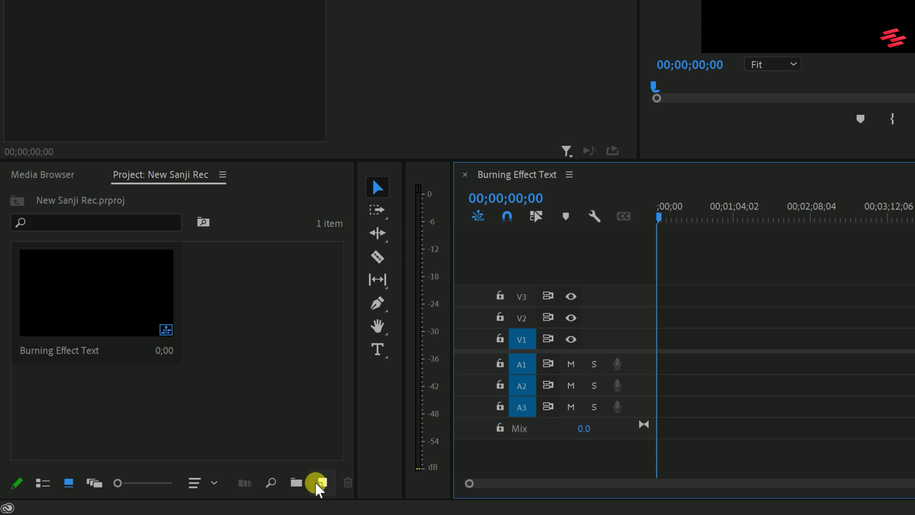
Create a new Black Video item in the project
left_click(180, 495)
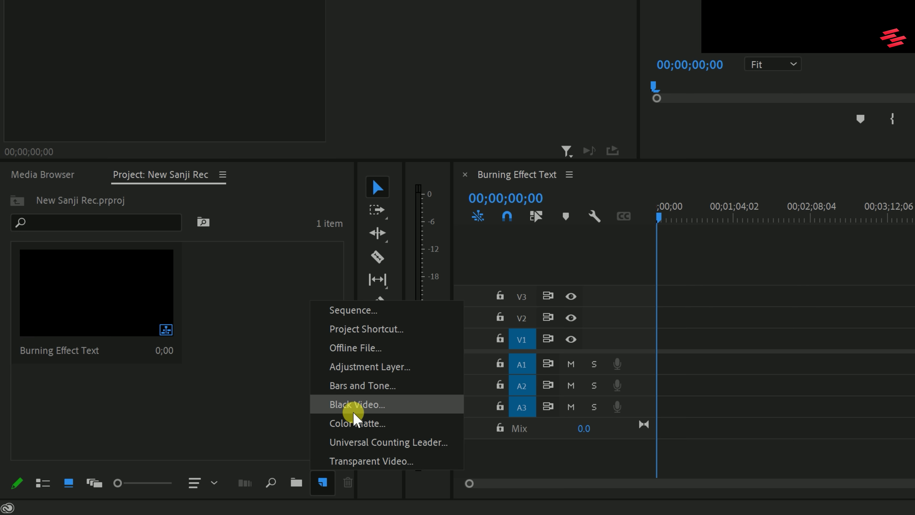
left_click(371, 411)
left_click(471, 295)
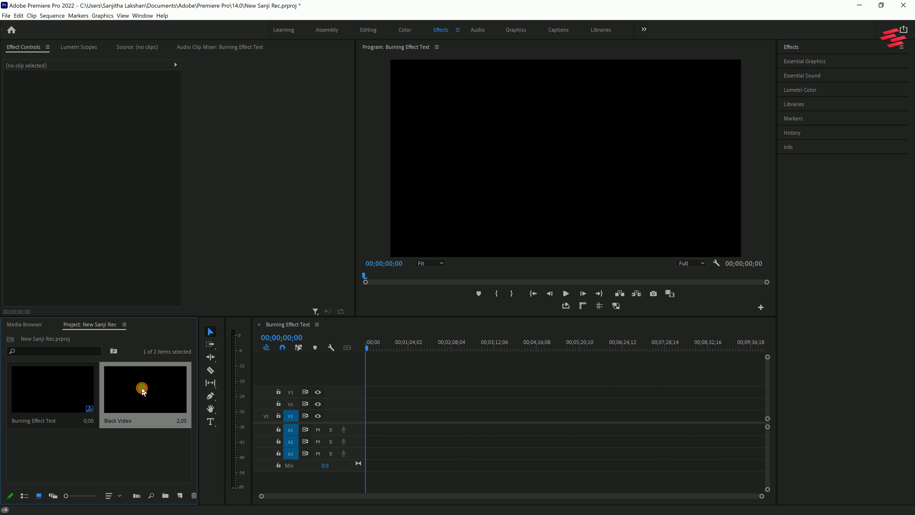
Place the Black Video on V3 at the sequence start and extend it to 8;00
left_click_drag(297, 385, 364, 391)
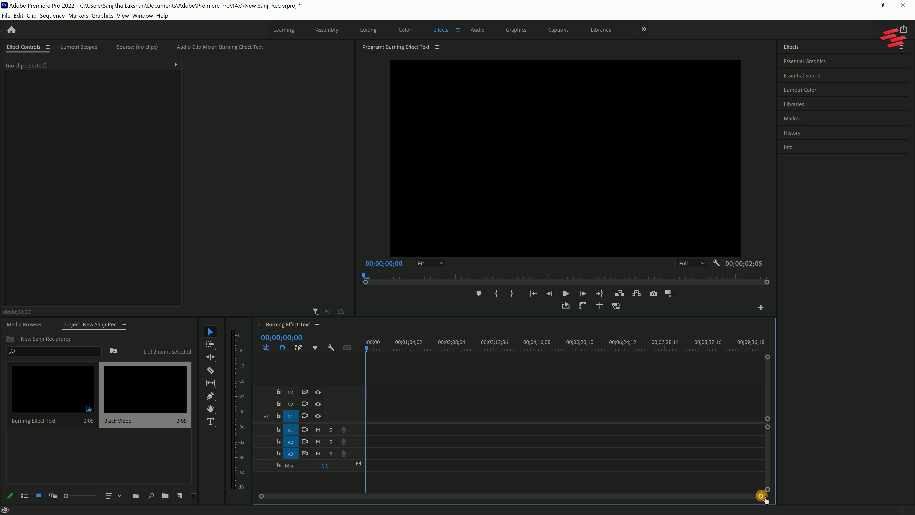
left_click_drag(761, 496, 578, 488)
left_click_drag(367, 391, 330, 342)
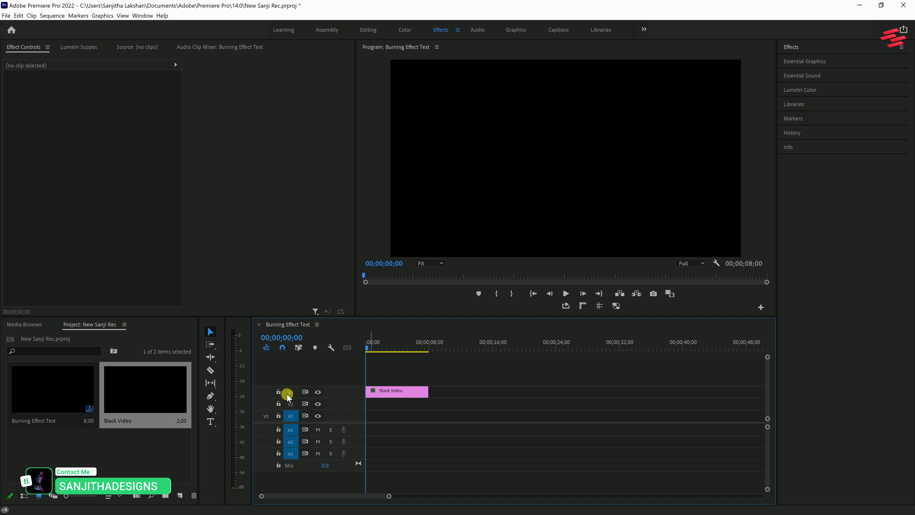
Apply the Circle effect to the Black Video clip, then search effects for 'turbule'
left_click(417, 395)
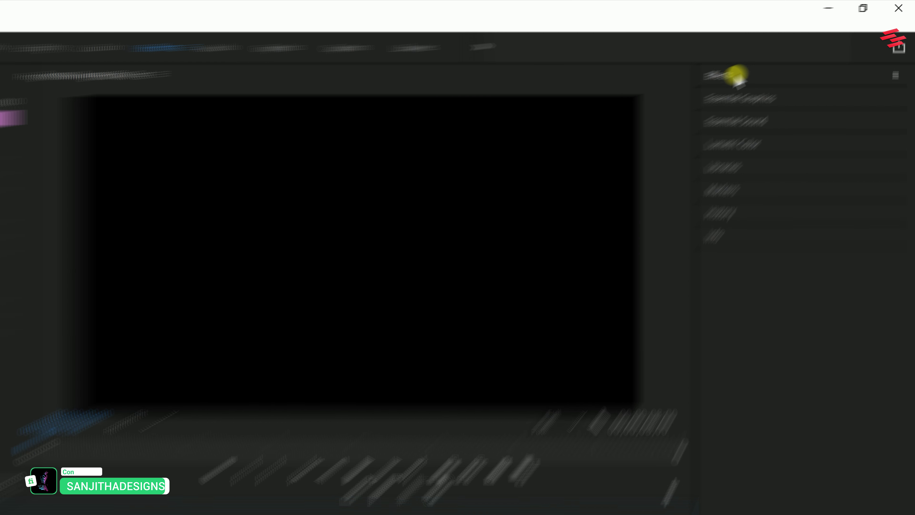
left_click(736, 75)
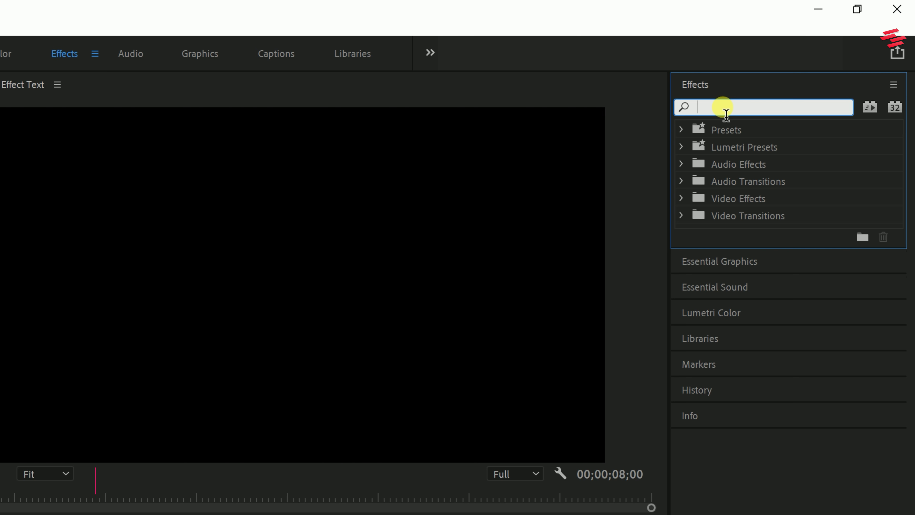
type("circle")
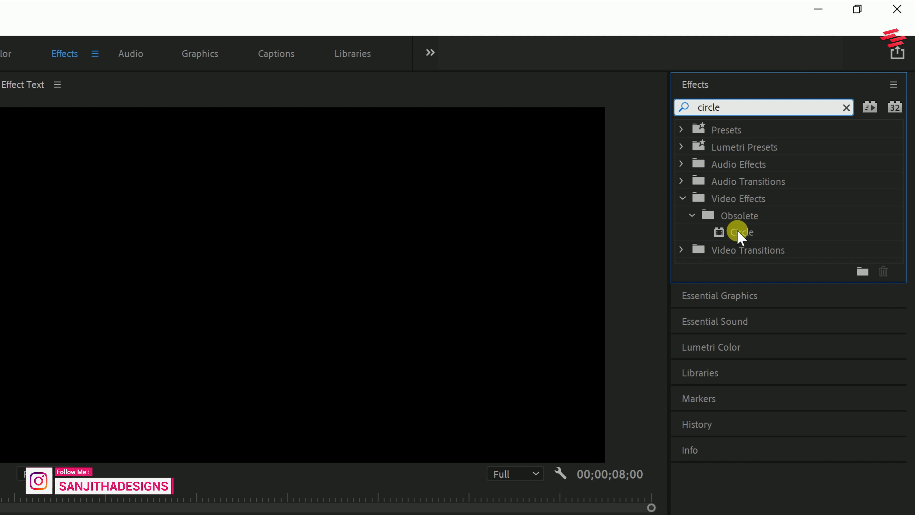
double_click(739, 233)
left_click_drag(741, 109, 675, 116)
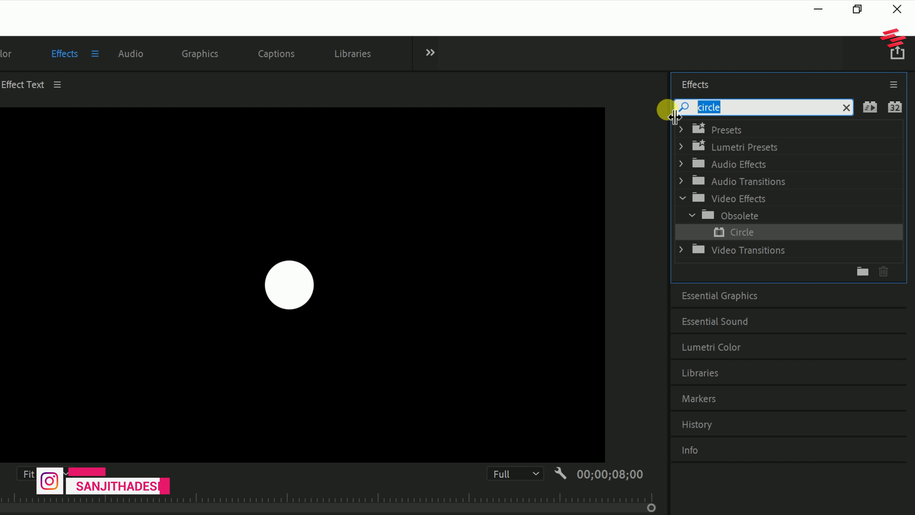
type("turb")
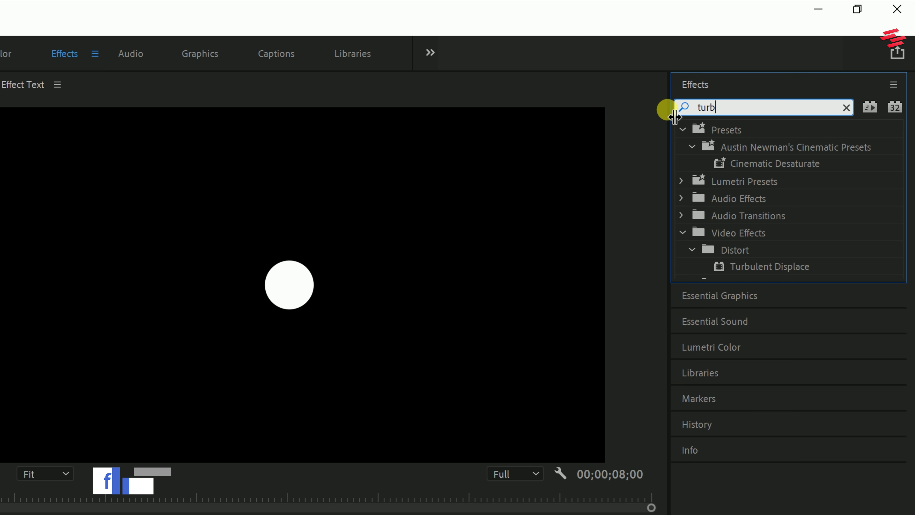
type("ule")
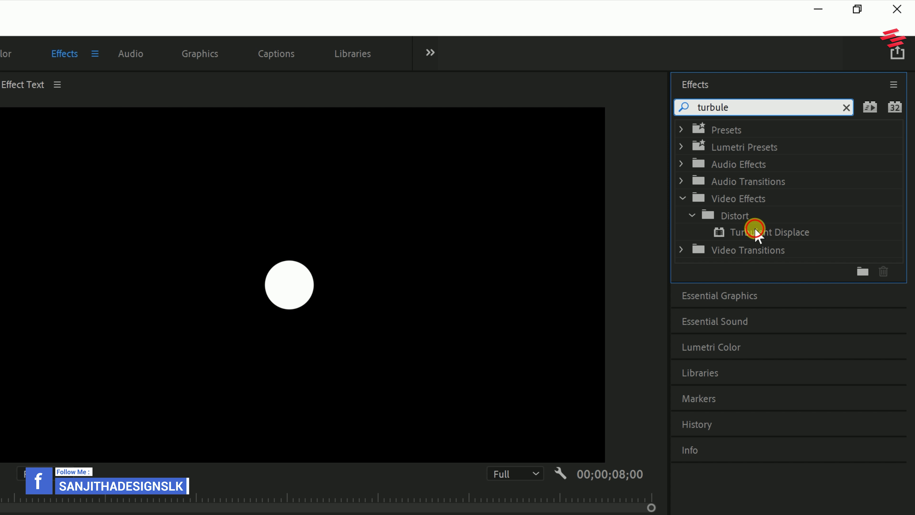
Add Turbulent Displace and keyframe the Circle Radius from 0 up to 1034
left_click(758, 234)
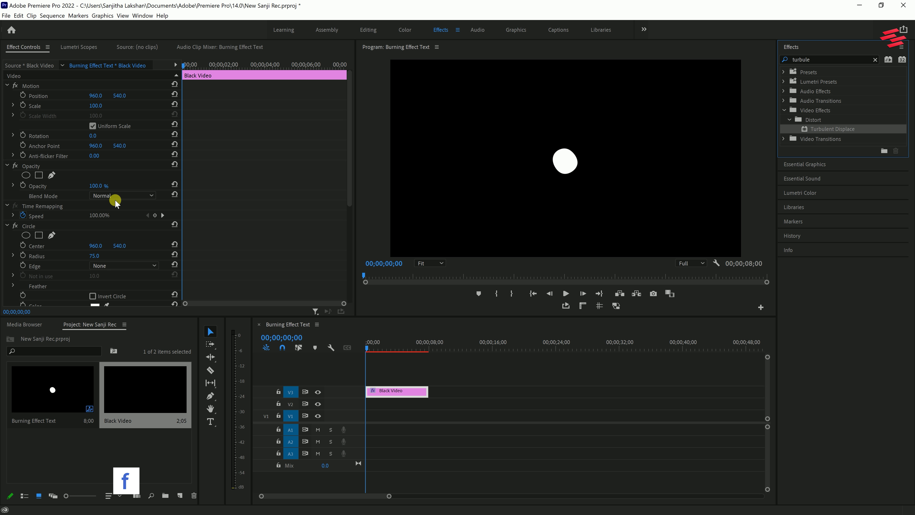
left_click_drag(98, 257, 100, 258)
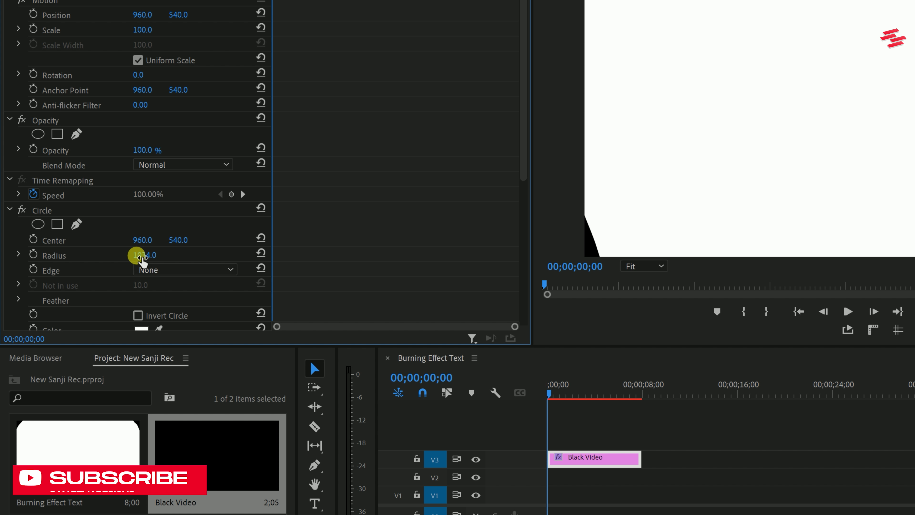
left_click(34, 254)
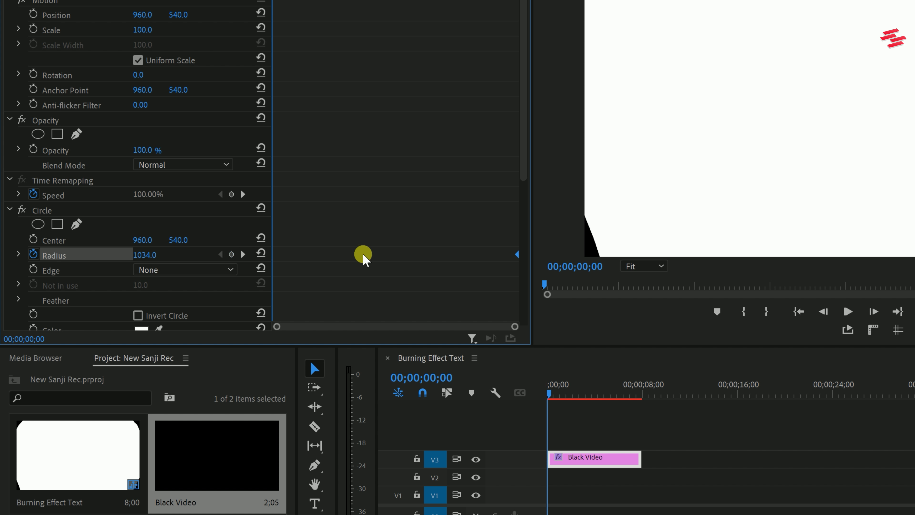
left_click(141, 255)
type("0")
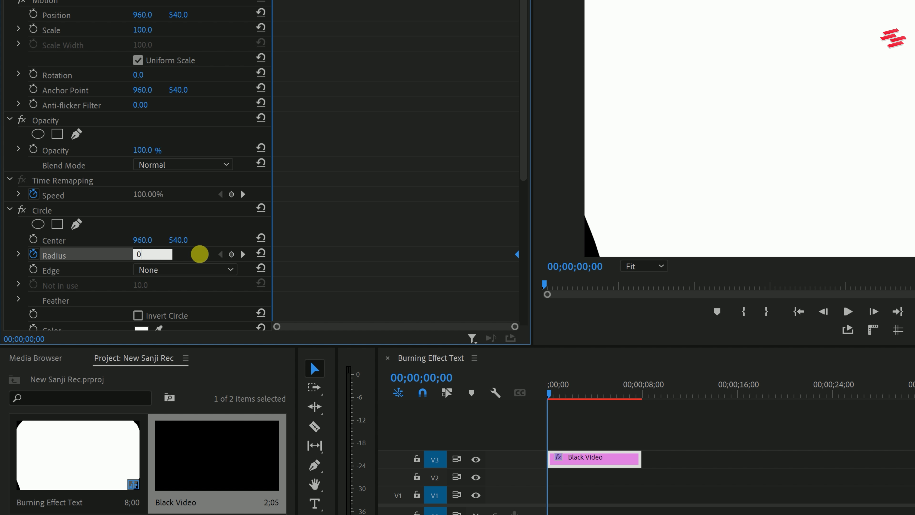
key("Return")
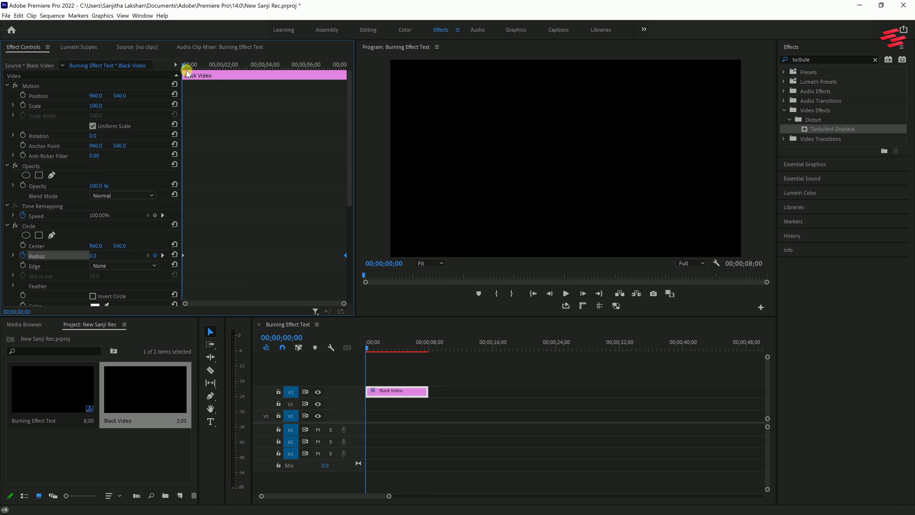
left_click_drag(188, 68, 159, 63)
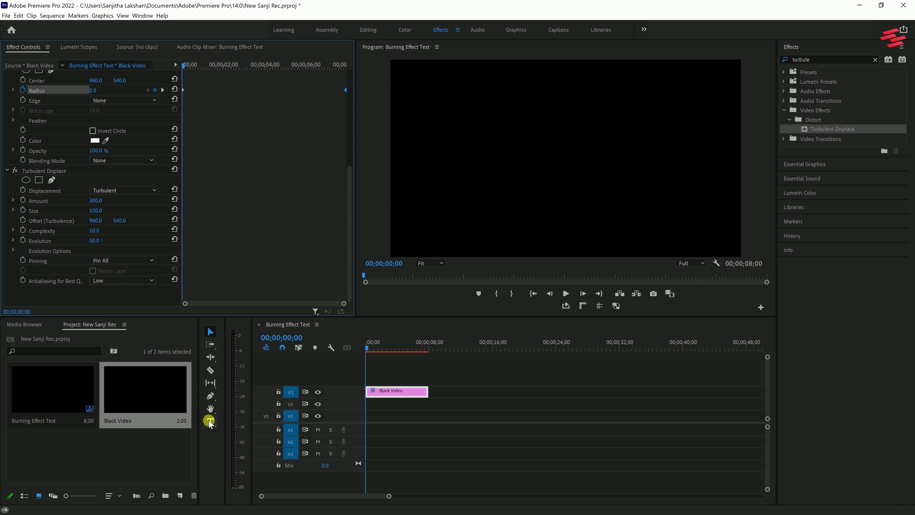
Type SUBSCRIBE in the frame centre and centre-align the text
left_click(210, 421)
left_click(443, 198)
type("SUBSCRIBE")
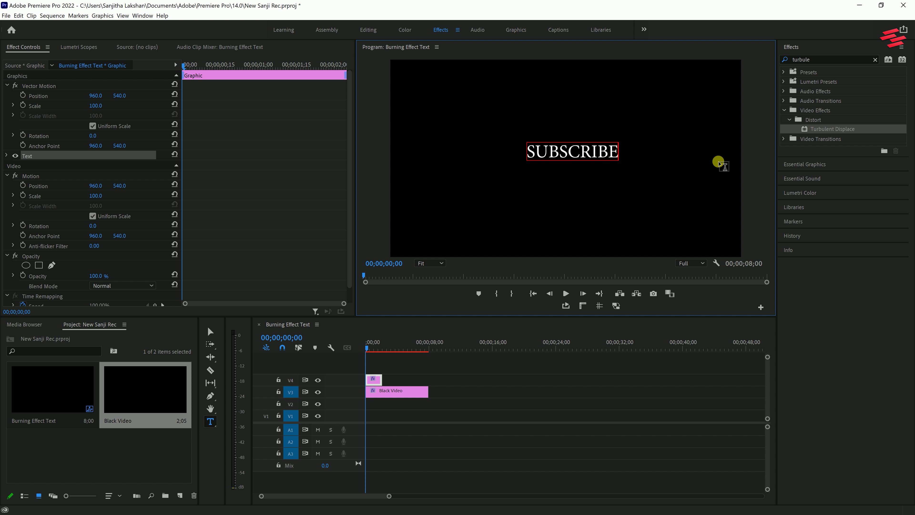
left_click(806, 165)
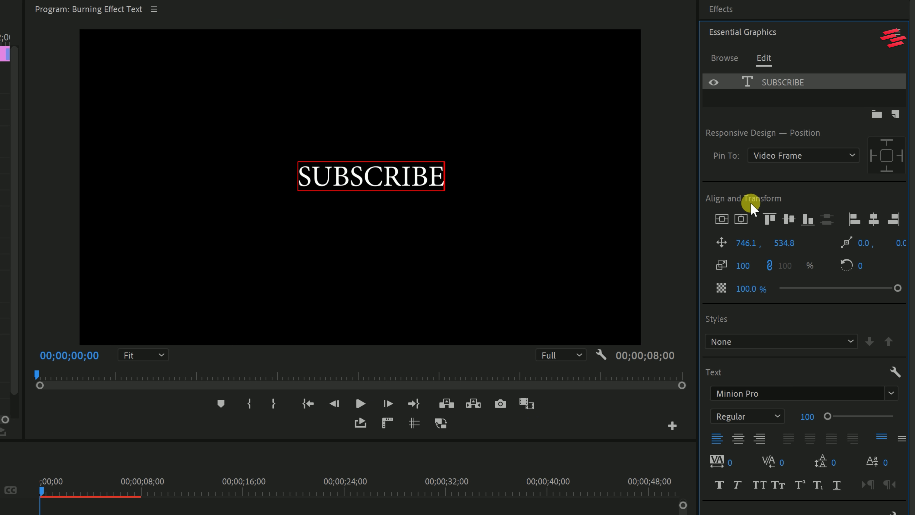
left_click(739, 438)
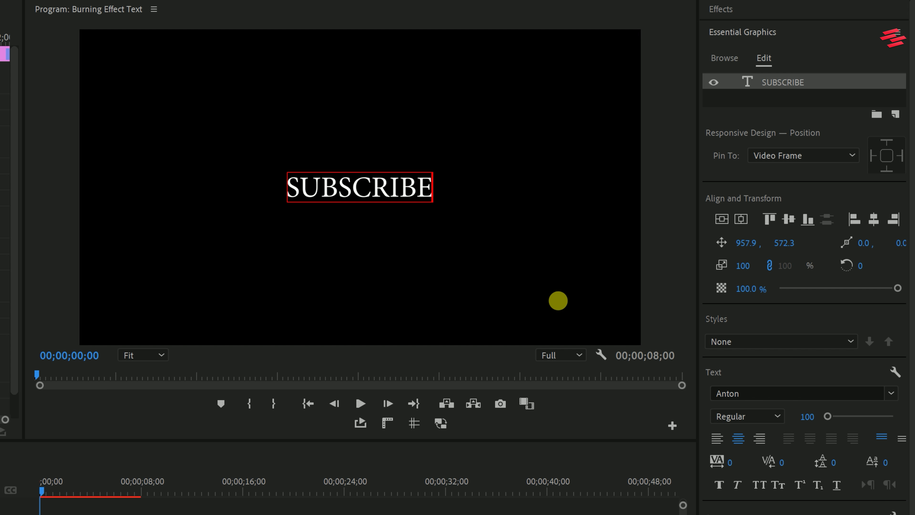
Set SUBSCRIBE to Helvetica Compressed, size 293, vertically centred in the frame
left_click(358, 186)
double_click(358, 186)
left_click(890, 394)
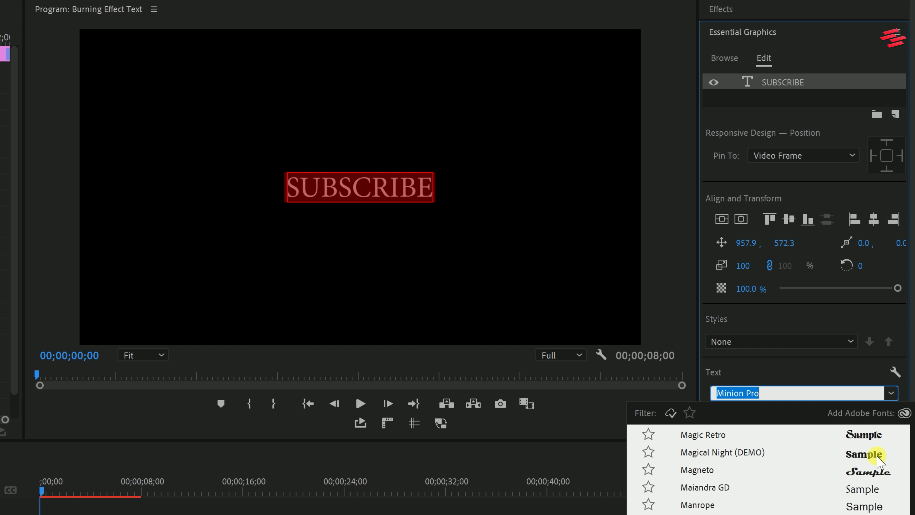
scroll(912, 437, "up", 15)
scroll(909, 438, "up", 1)
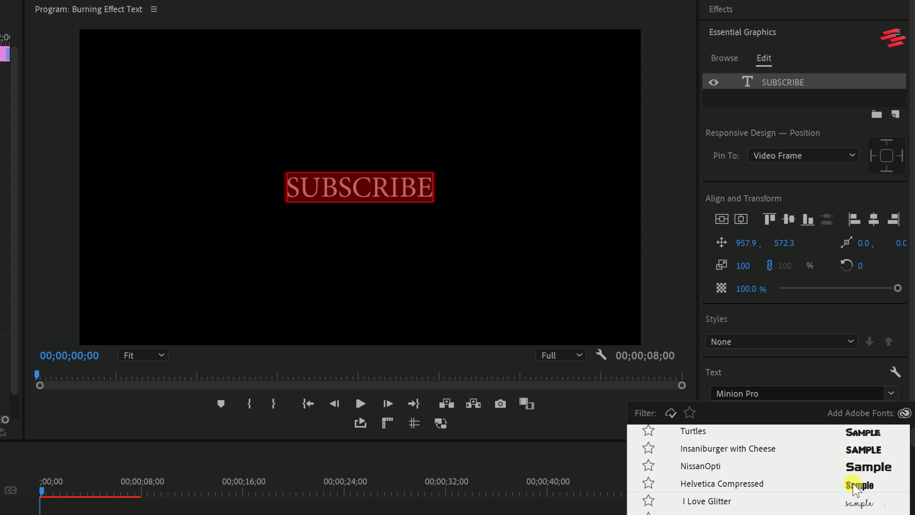
left_click(848, 483)
left_click_drag(828, 416, 835, 413)
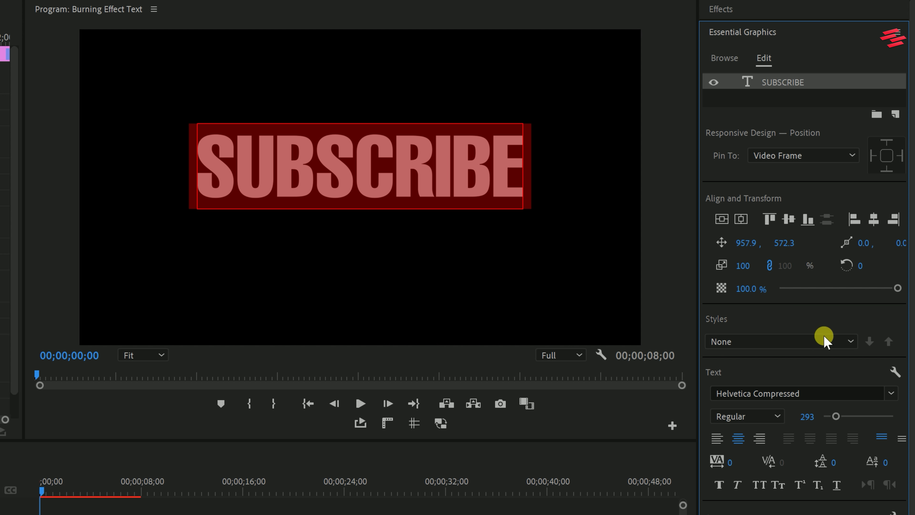
left_click(741, 220)
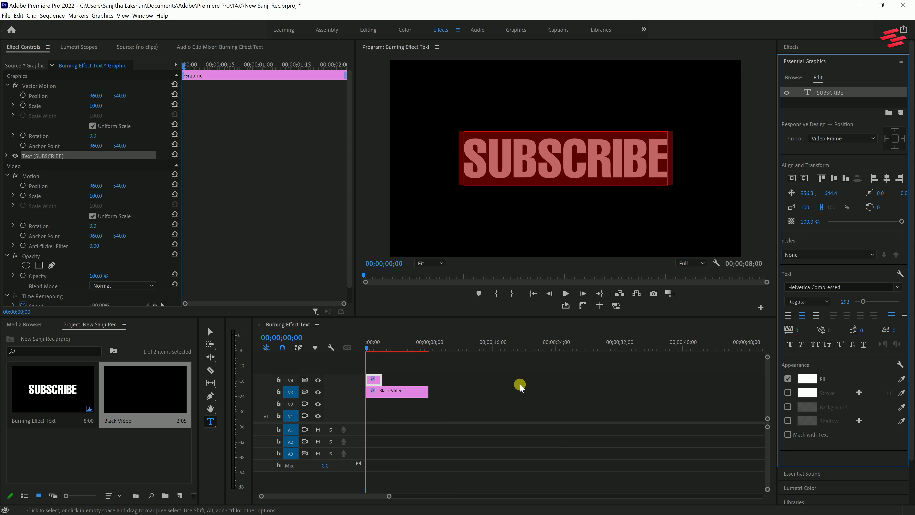
Extend SUBSCRIBE to 8;00, add a reversed Track Matte Key on Video 3, move Black Video to V4
left_click_drag(392, 382, 400, 405)
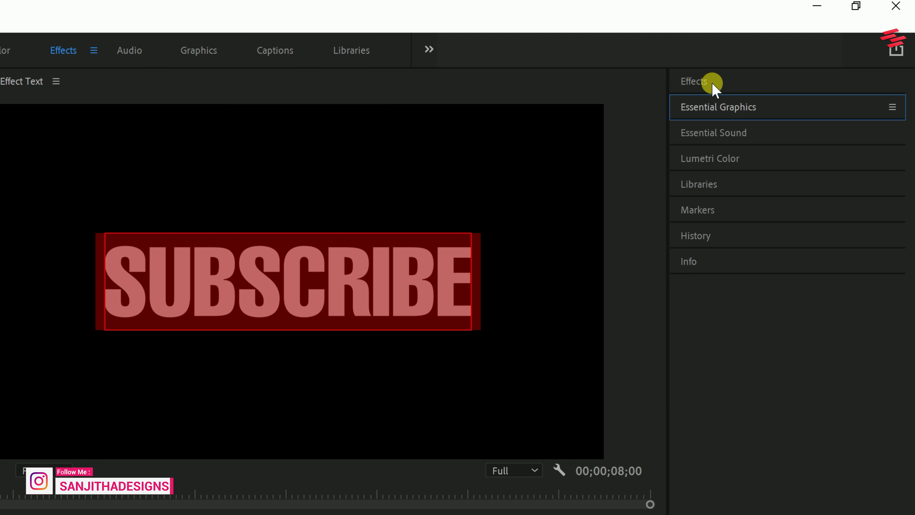
left_click(802, 47)
left_click_drag(750, 108, 680, 104)
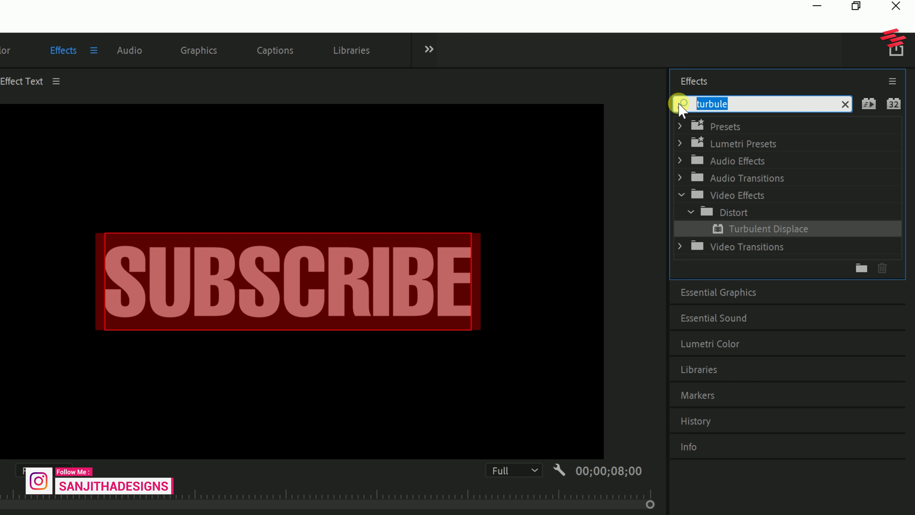
type("track")
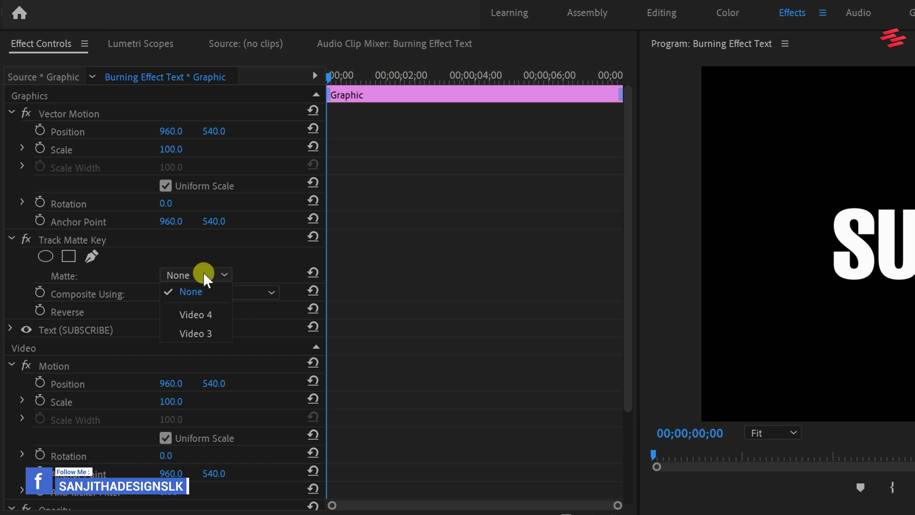
left_click(209, 333)
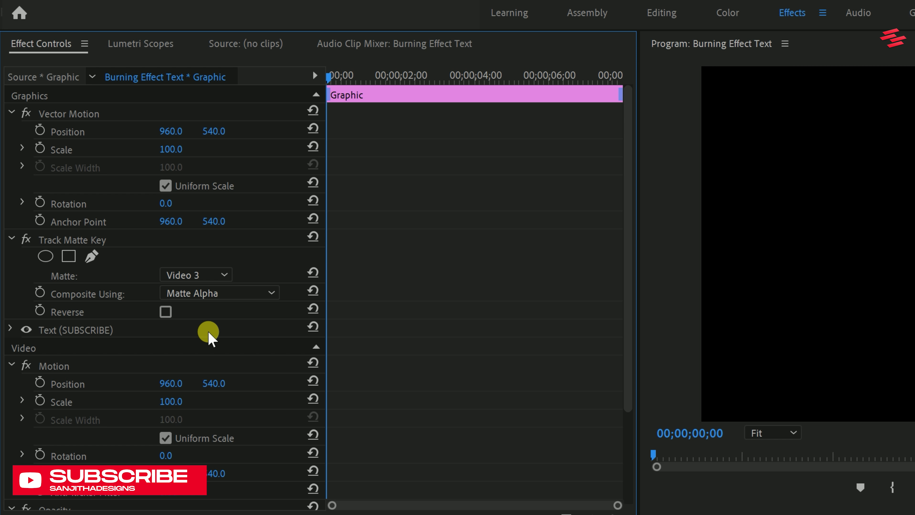
left_click(161, 311)
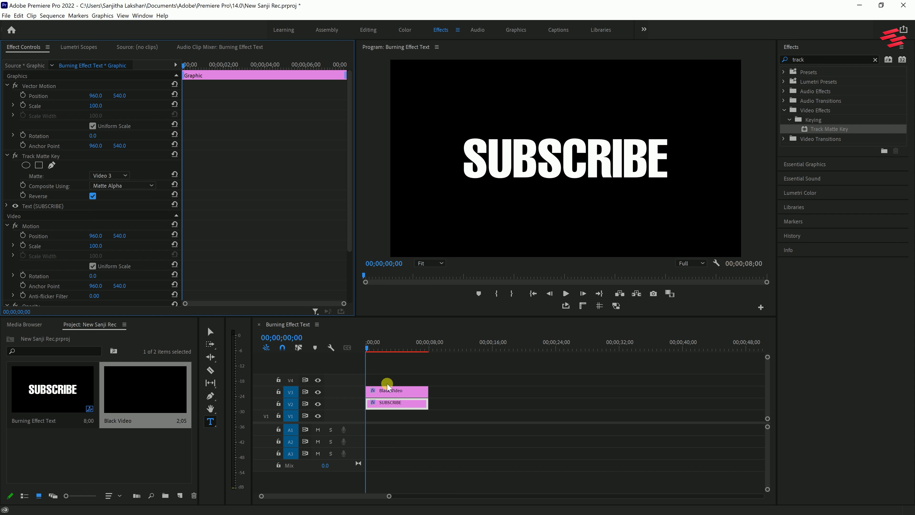
left_click_drag(384, 389, 390, 384)
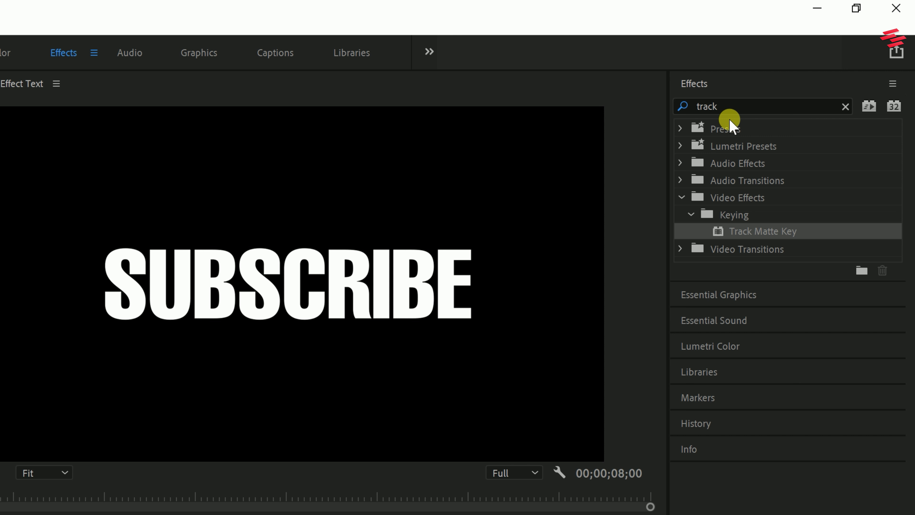
Apply Gaussian Blur to the Black Video copy on V4 and edit Blurriness to 100
left_click_drag(809, 61, 768, 59)
type("g")
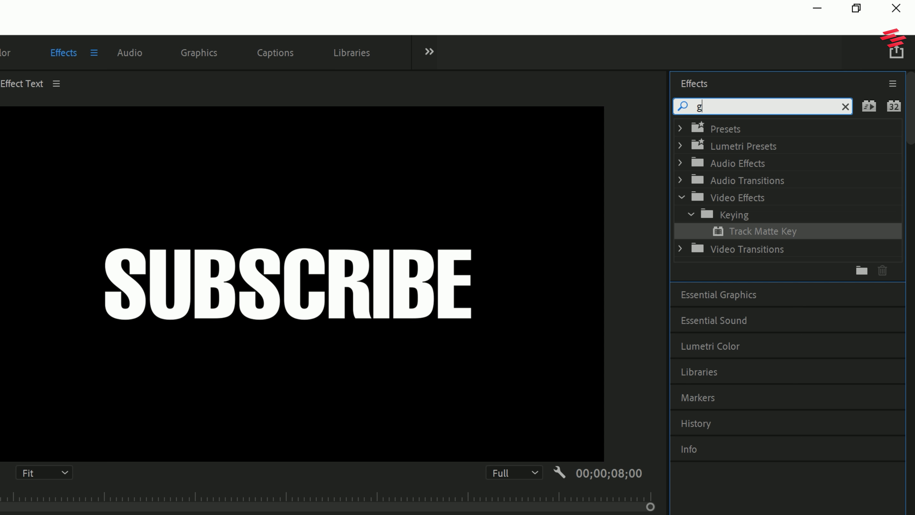
type("aus")
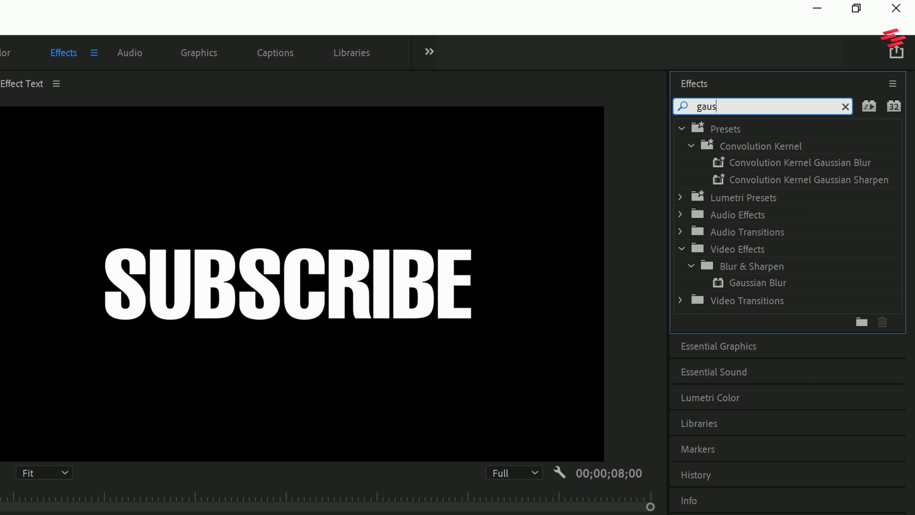
left_click(753, 280)
left_click_drag(752, 278, 353, 278)
left_click(103, 262)
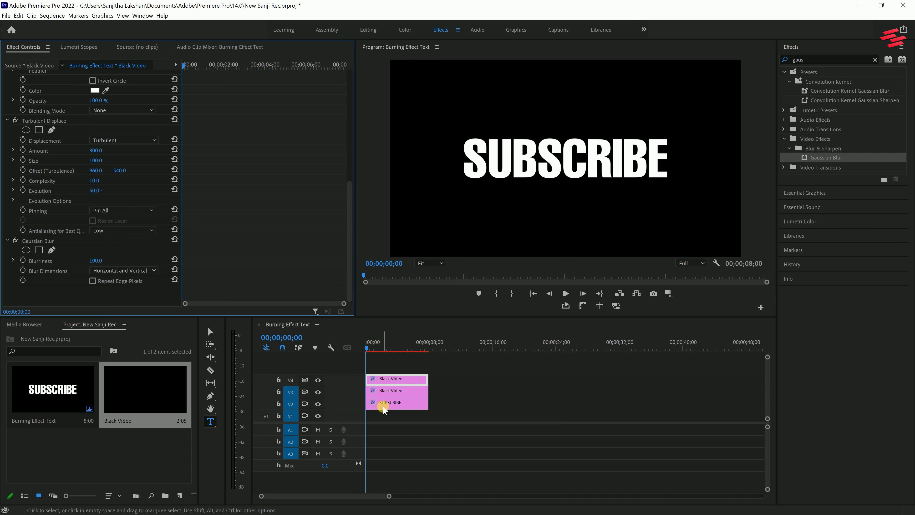
Copy the SUBSCRIBE clip's Track Matte Key and paste a duplicate onto the same clip
left_click(379, 403)
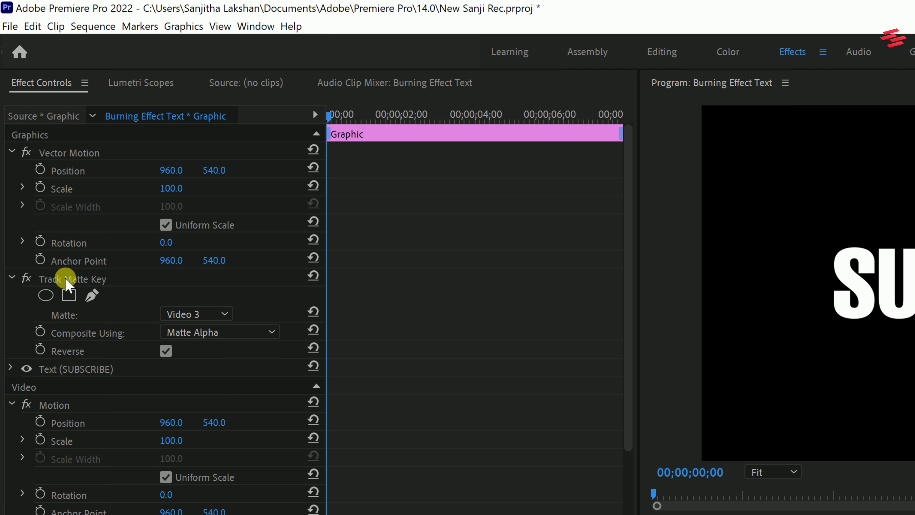
left_click(65, 279)
right_click(69, 279)
left_click(107, 361)
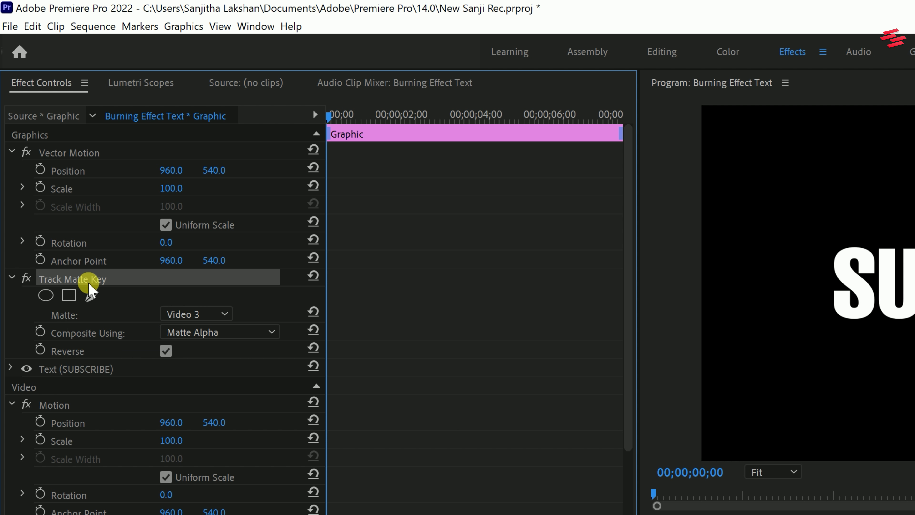
key("ctrl+v")
left_click(83, 369)
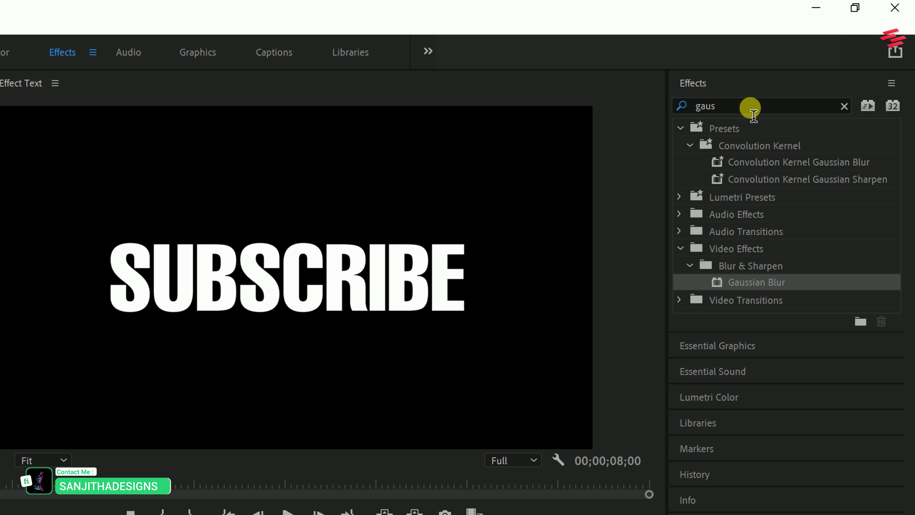
Apply Invert to the top Black Video copy, set Scale to 96, and scrub to preview the ring
double_click(754, 114)
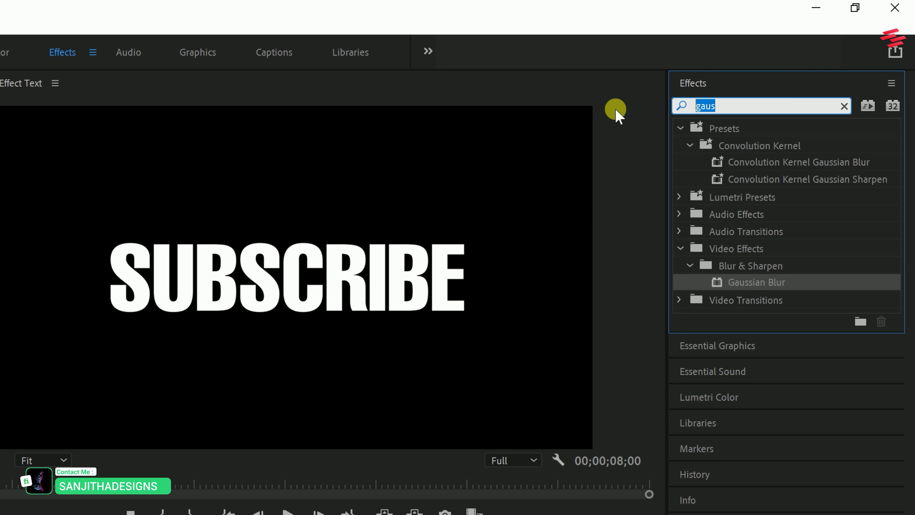
type("invert")
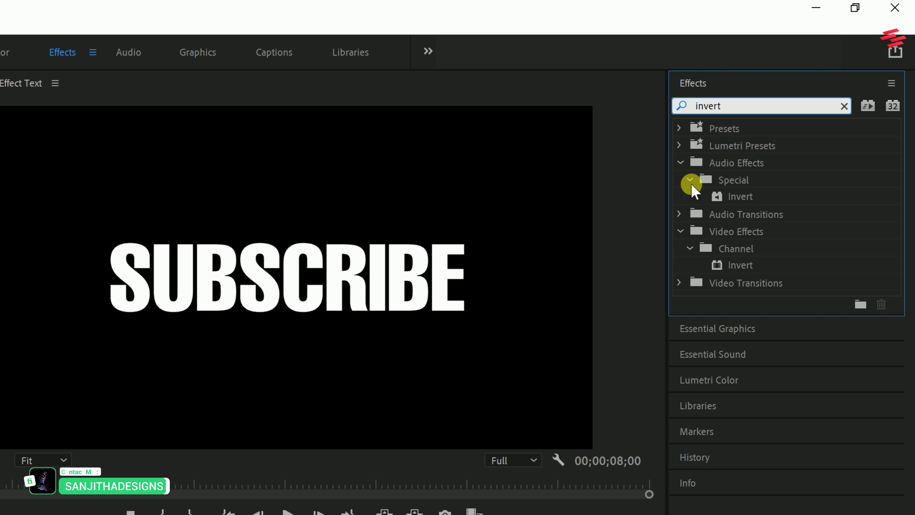
left_click(737, 265)
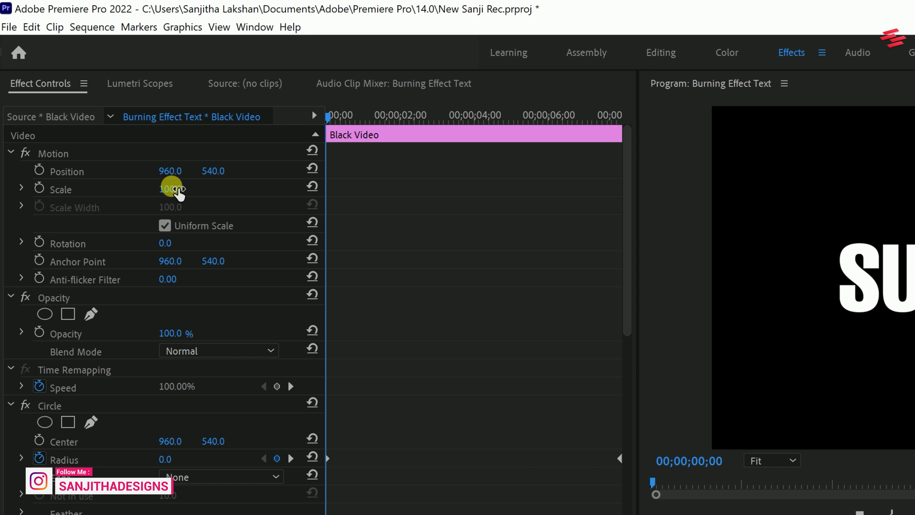
left_click(180, 188)
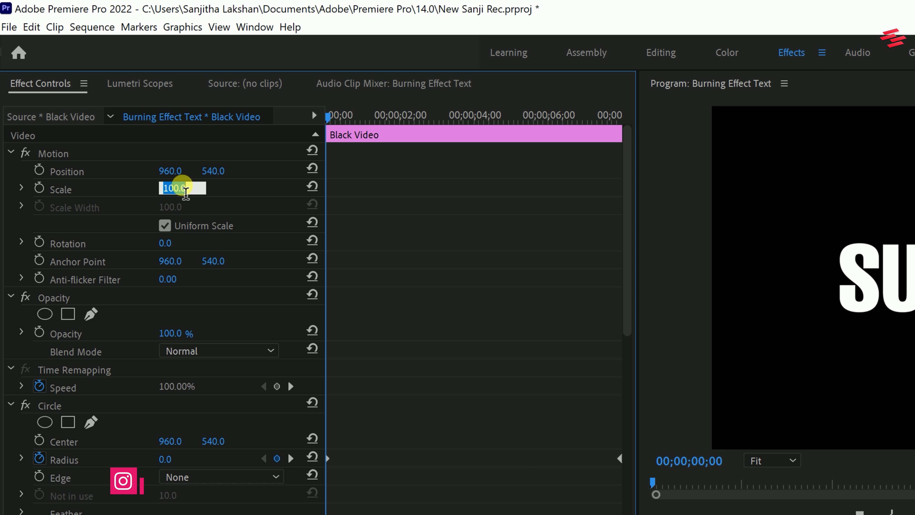
type("96")
key("Return")
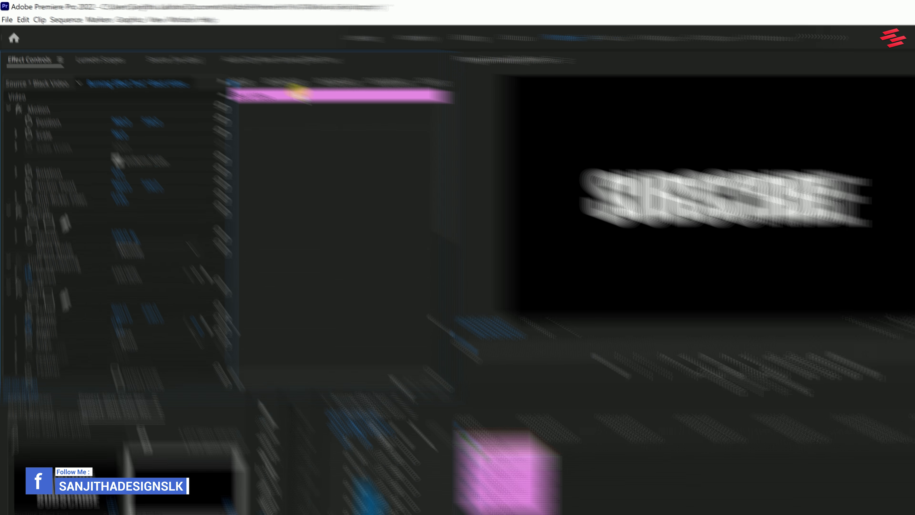
left_click_drag(548, 120, 465, 119)
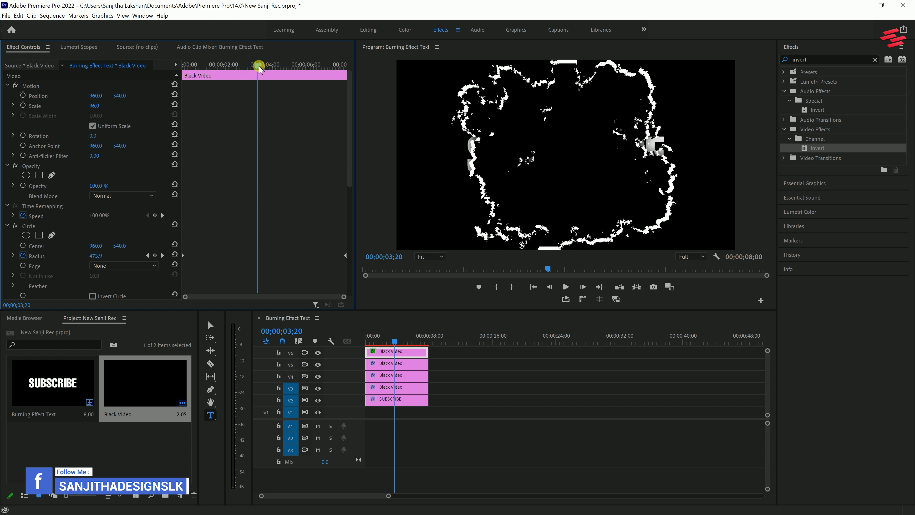
left_click_drag(260, 68, 236, 66)
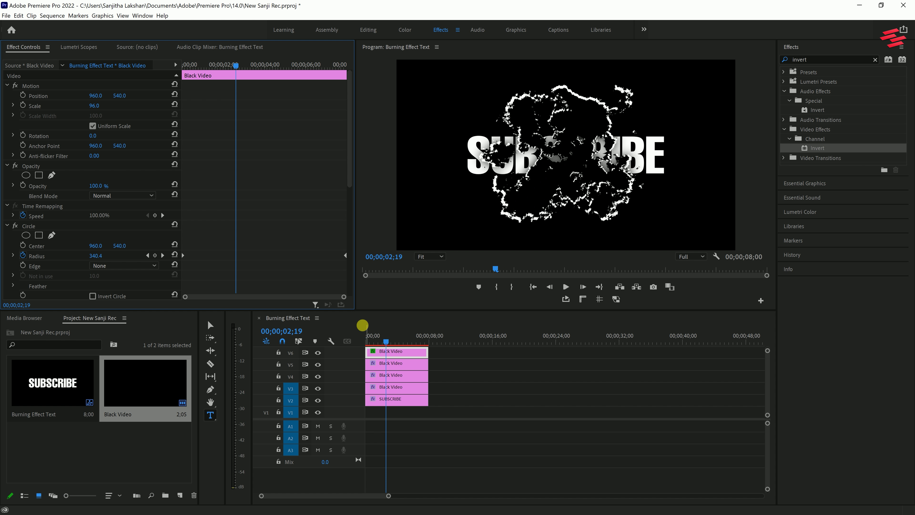
Nest the V6 and V5 Black Video clips into a sequence named BURN, then select SUBSCRIBE on V2
left_click_drag(362, 325, 402, 366)
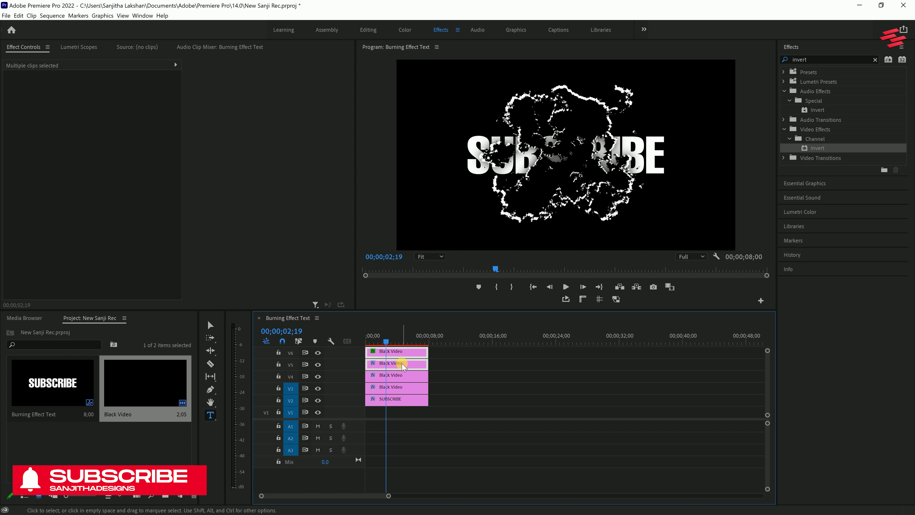
right_click(403, 366)
left_click(413, 331)
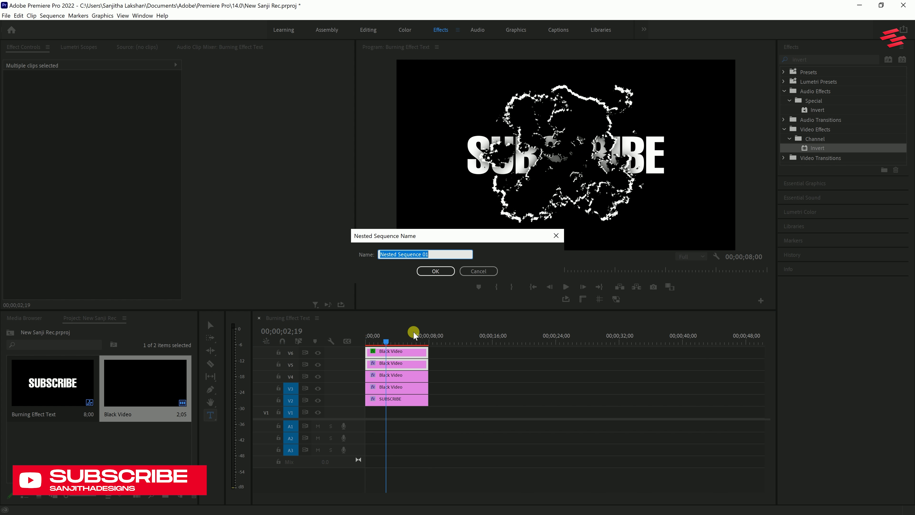
key("Return")
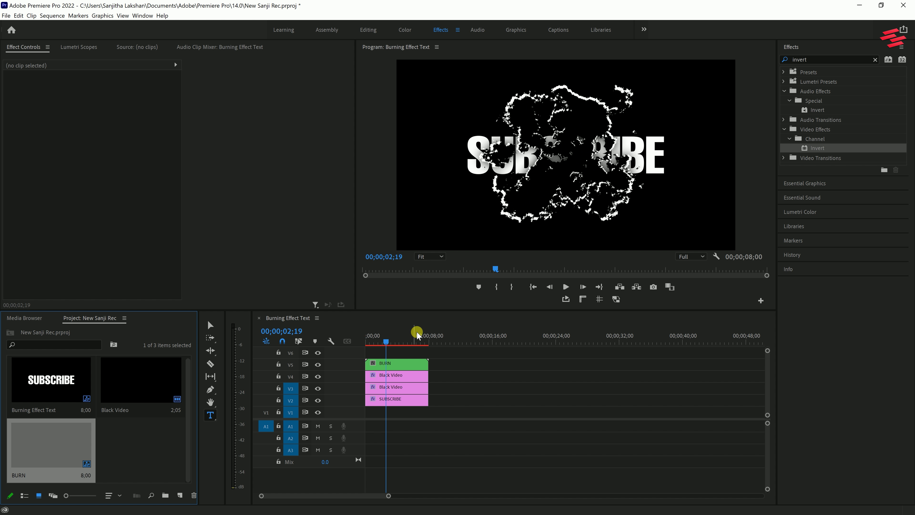
left_click(402, 400)
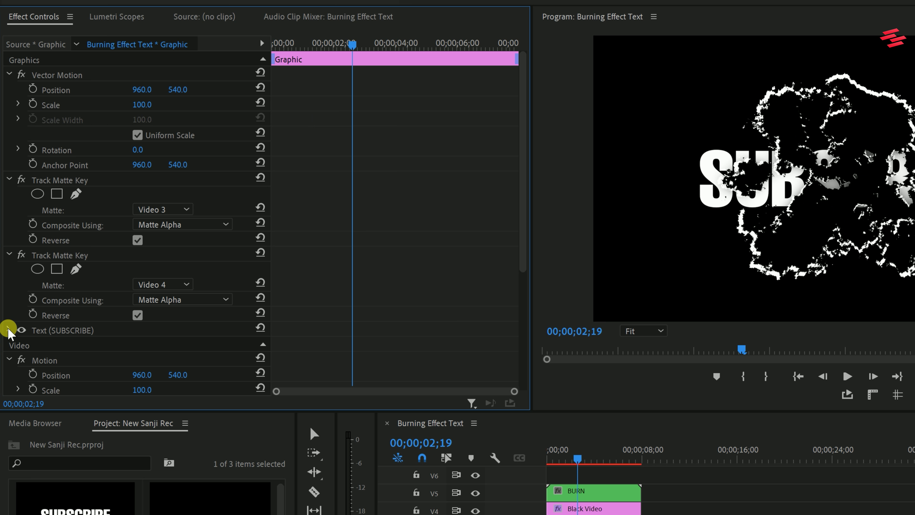
Change the SUBSCRIBE copy's text fill colour to orange FF3900
left_click(9, 329)
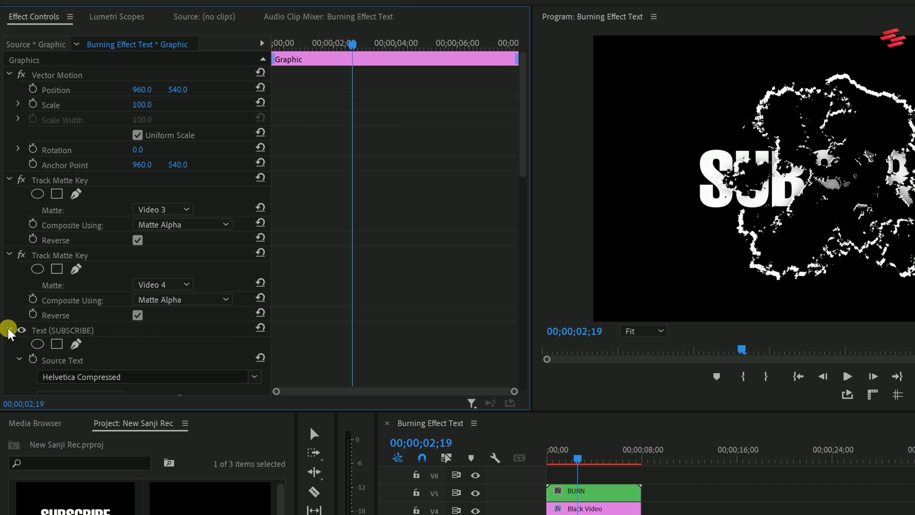
left_click_drag(523, 141, 531, 235)
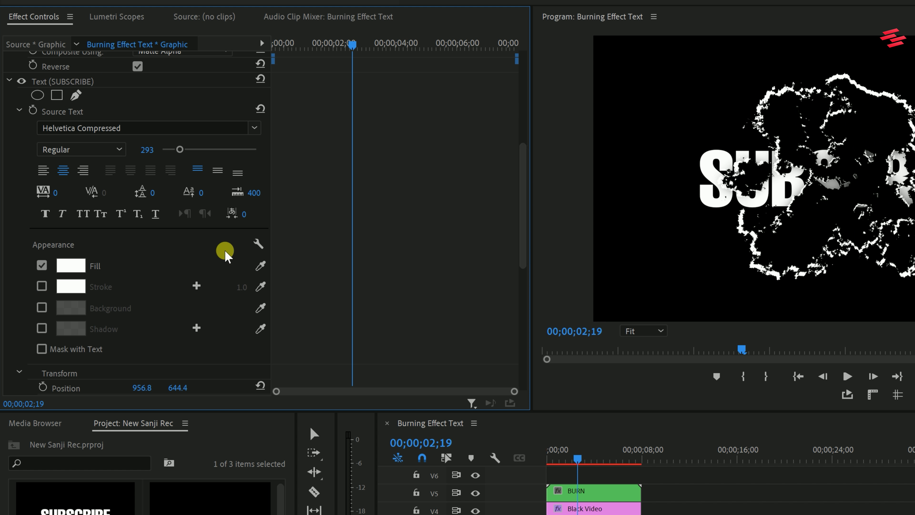
left_click(69, 266)
left_click(444, 302)
left_click_drag(461, 124, 461, 128)
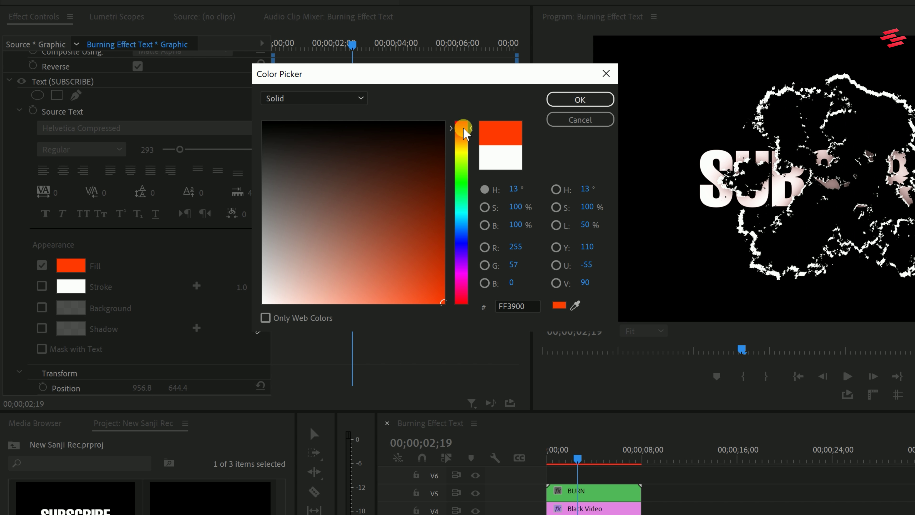
left_click(580, 100)
left_click_drag(523, 188, 523, 113)
Delete the second Track Matte Key; set the first to Video 5, Matte Luma, Reverse off
left_click(80, 214)
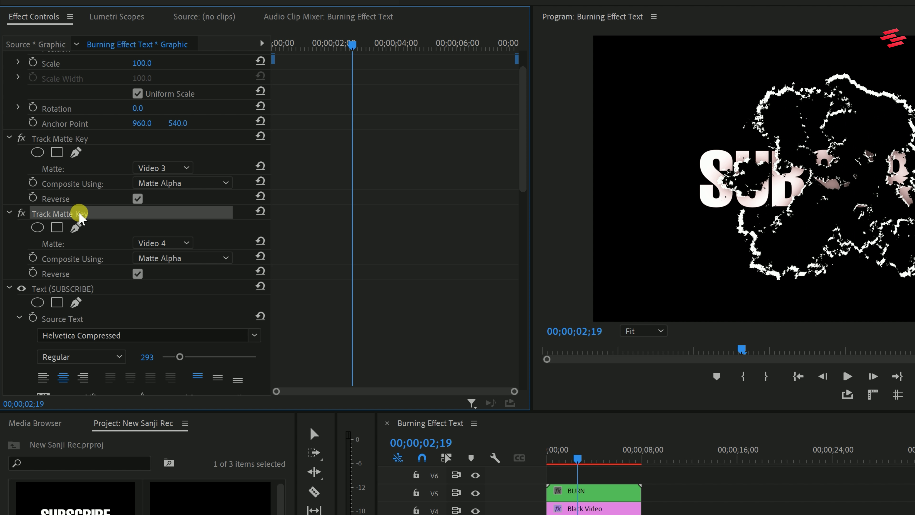
key("Delete")
left_click(146, 165)
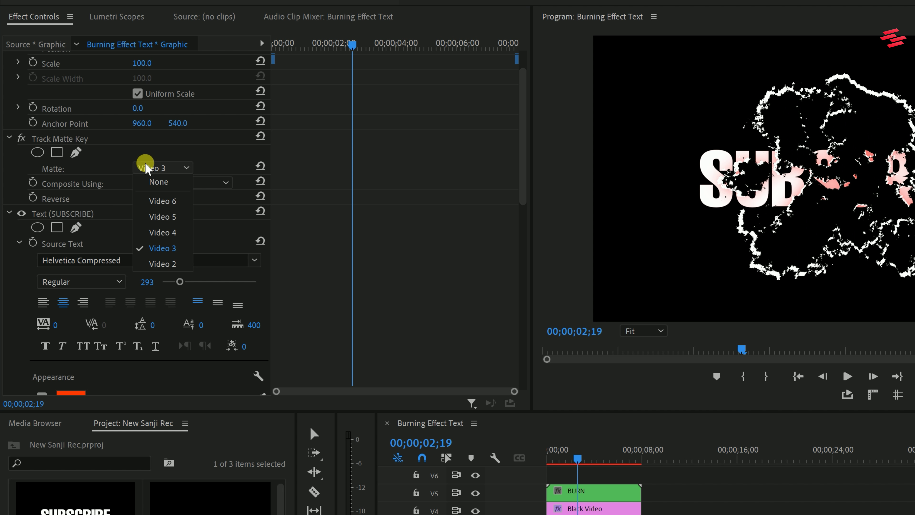
left_click(163, 216)
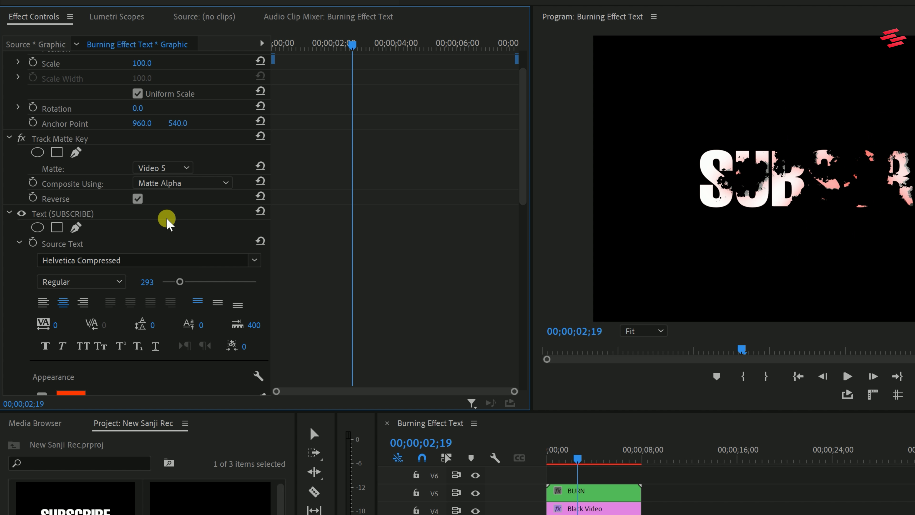
left_click(188, 182)
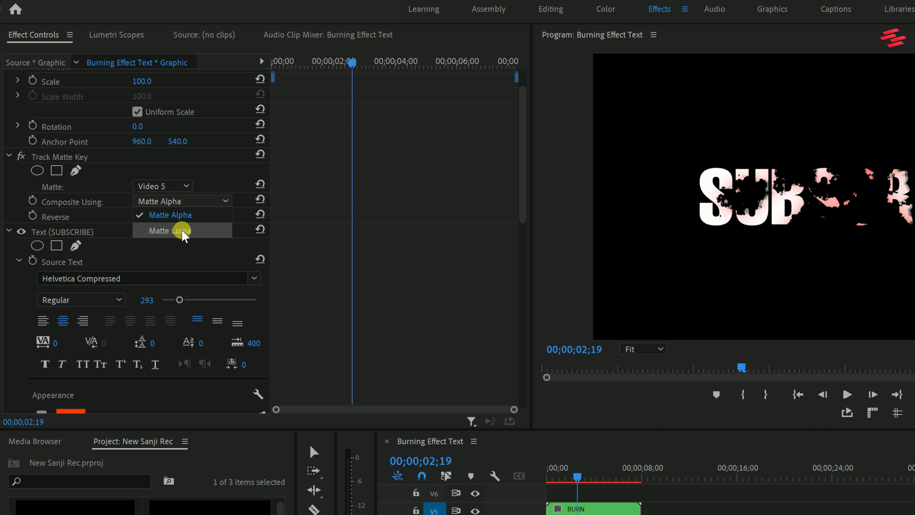
left_click(181, 214)
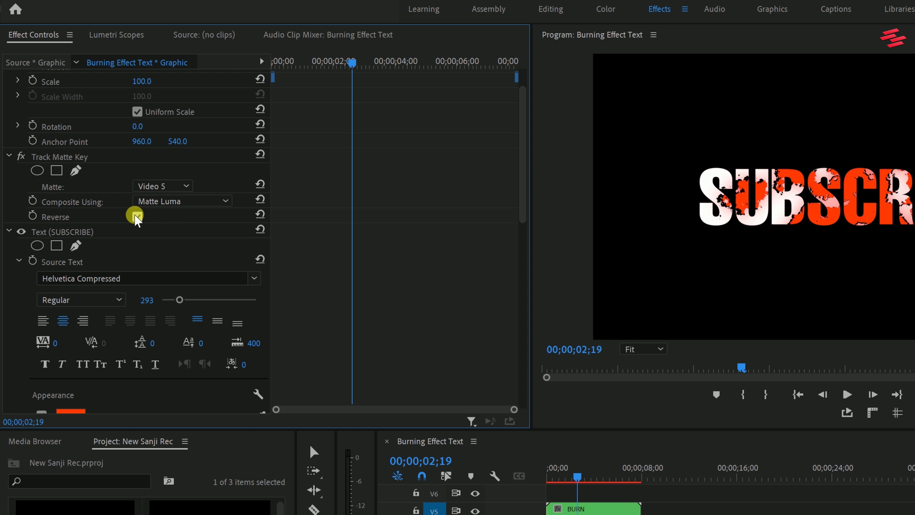
left_click(137, 217)
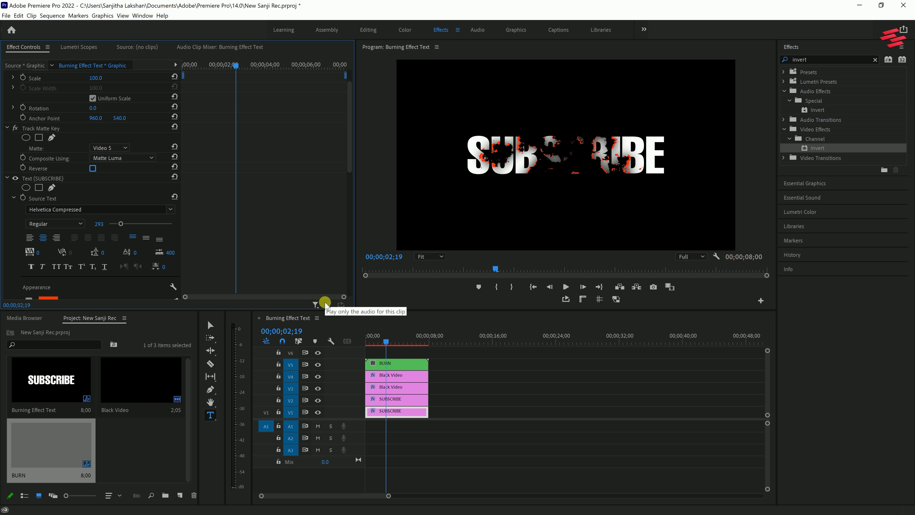
Play the sequence from the beginning to preview SUBSCRIBE burning away with orange-red edges
left_click(537, 480)
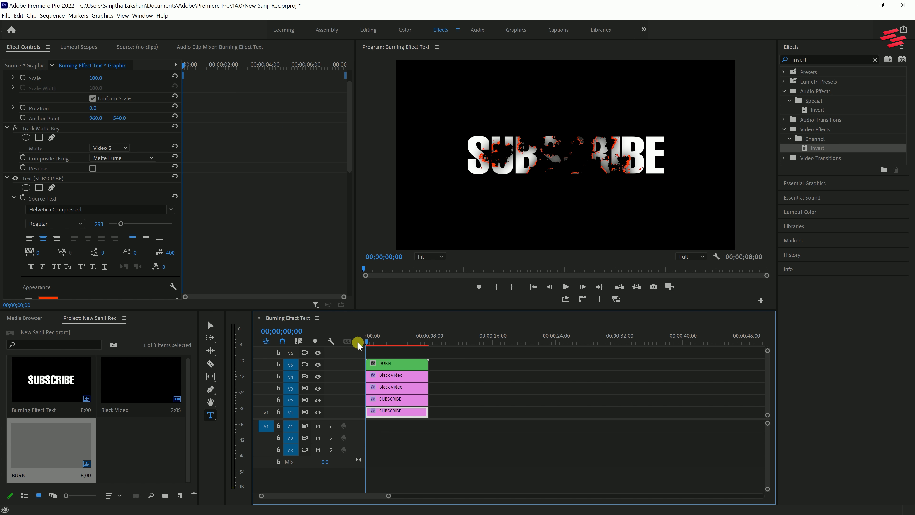
key("space")
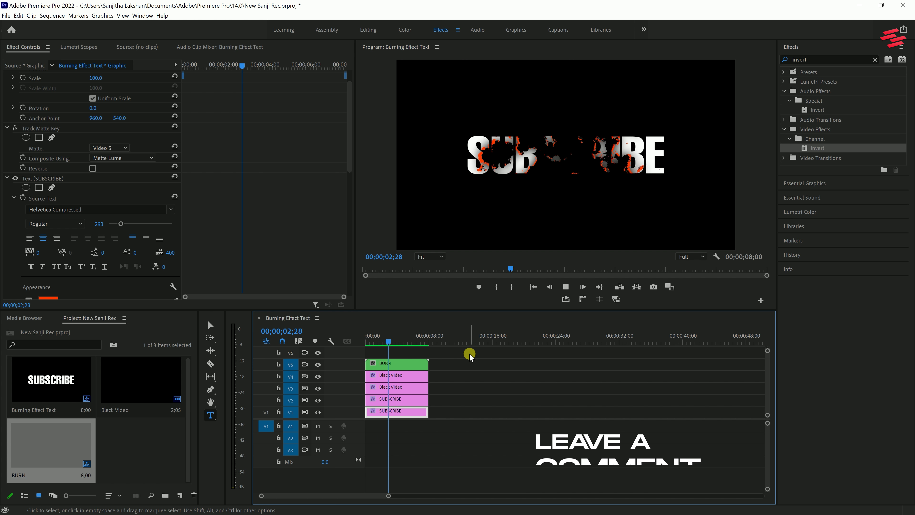